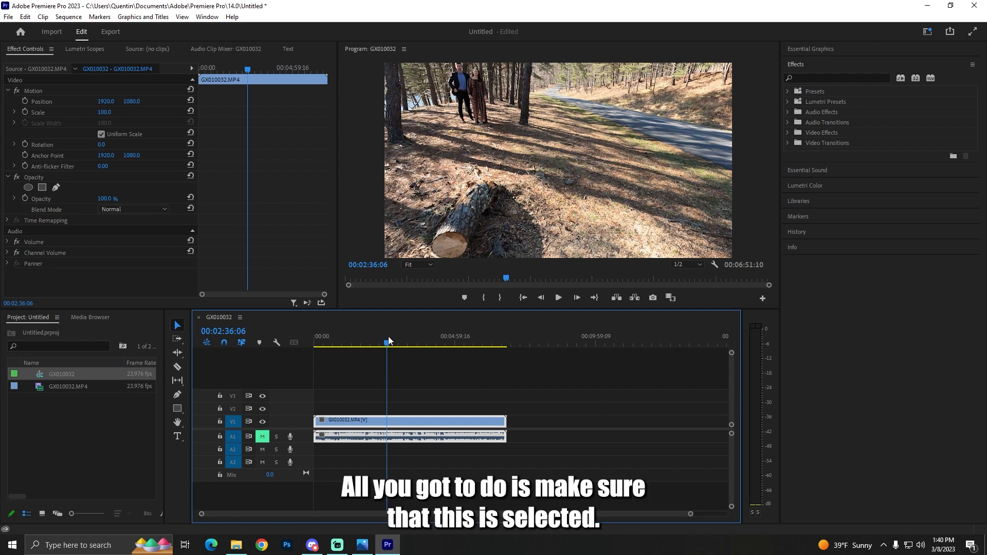
Set the sequence frame size to 1080 horizontal by 1920 vertical and accept deleting its preview files.
{"action": "left_click_drag", "start_coordinate": [387, 342], "coordinate": [409, 342]}
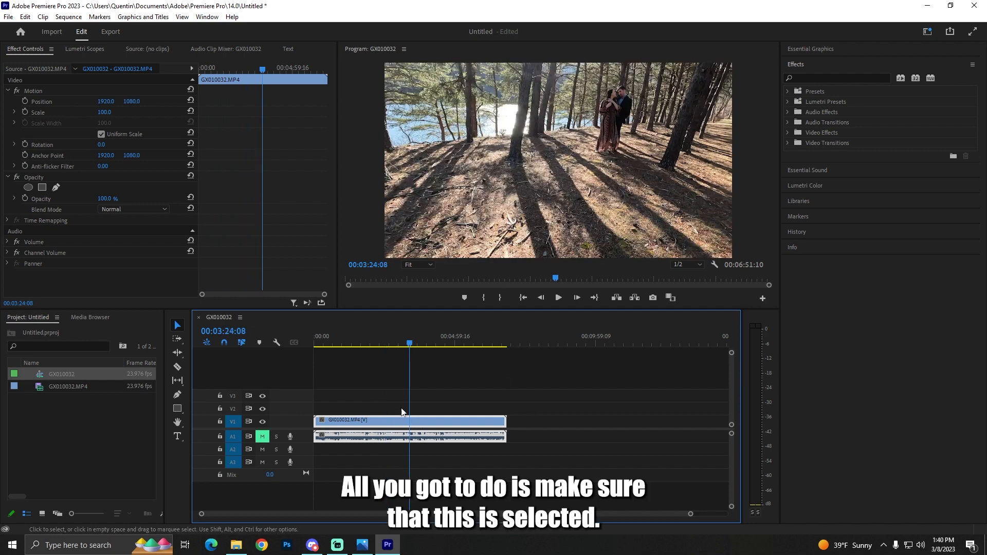
{"action": "left_click", "coordinate": [350, 340]}
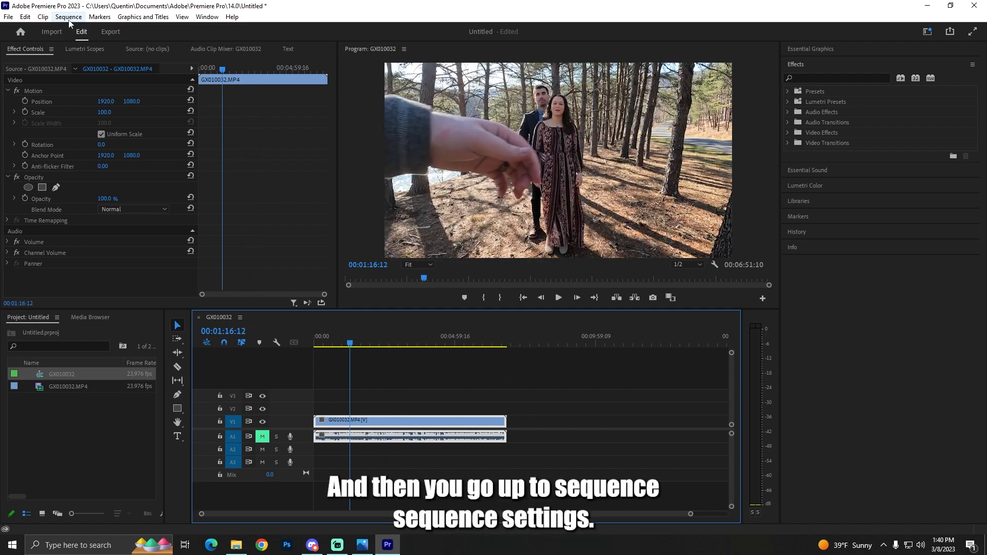
{"action": "left_click", "coordinate": [69, 16]}
{"action": "left_click", "coordinate": [106, 29]}
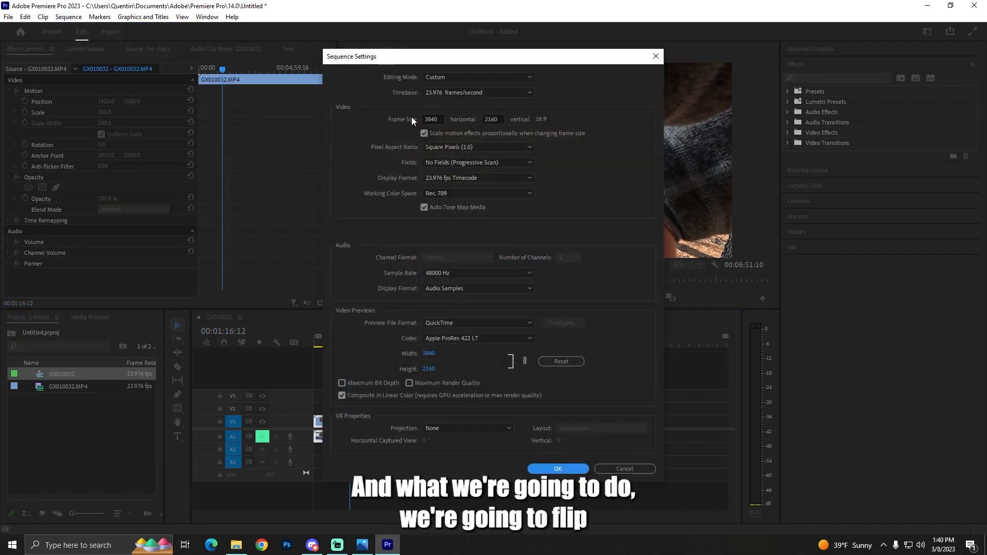
{"action": "left_click_drag", "start_coordinate": [443, 119], "coordinate": [421, 121]}
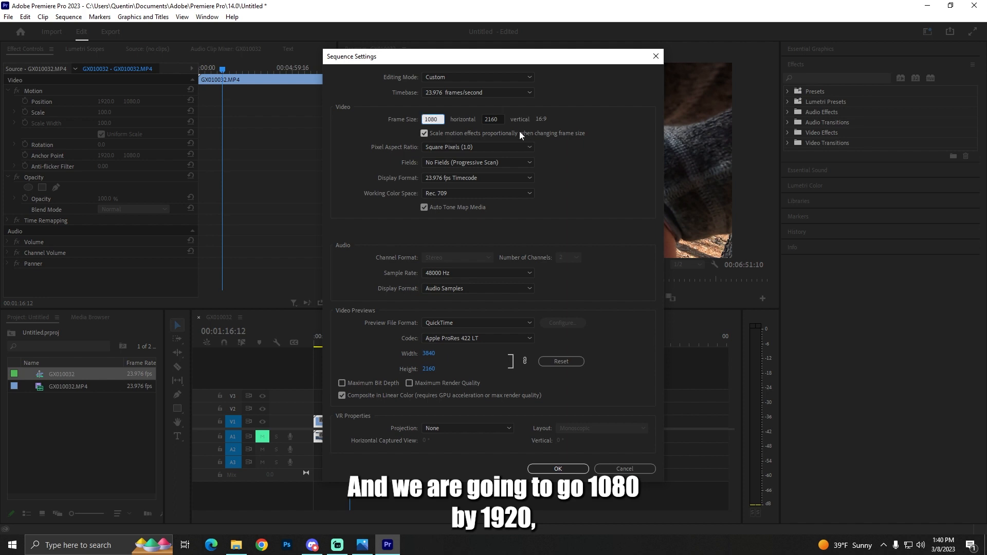
{"action": "type", "text": "192"}
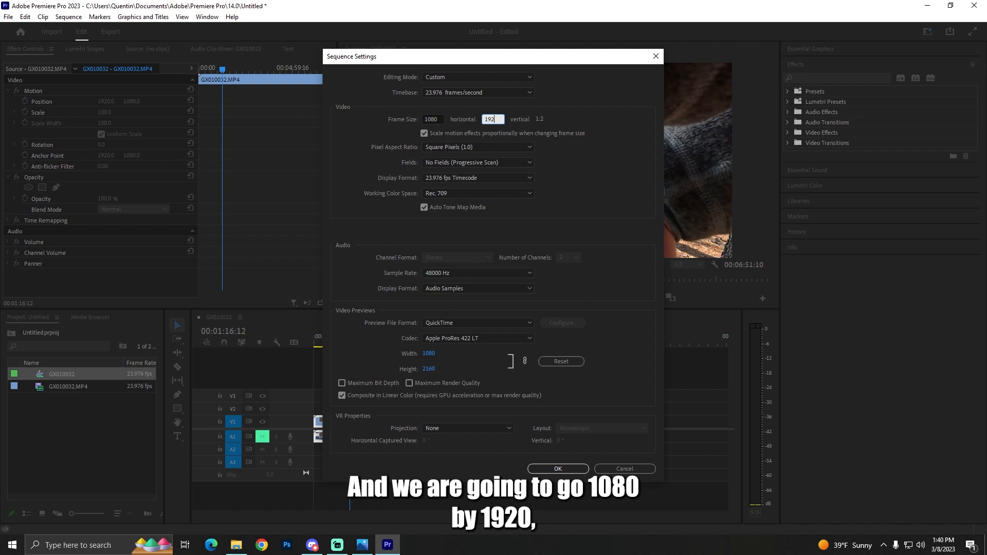
{"action": "key", "text": "Return"}
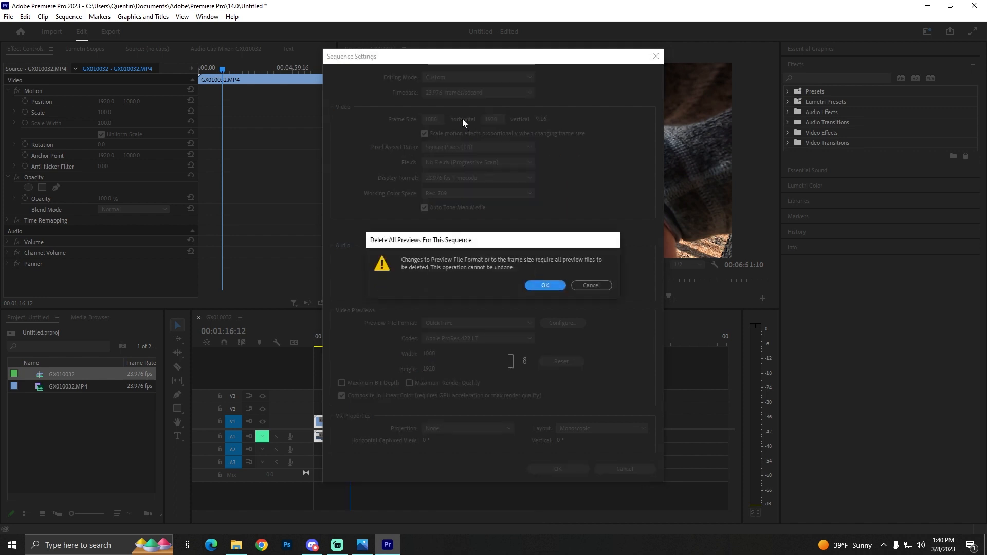
{"action": "left_click", "coordinate": [545, 286]}
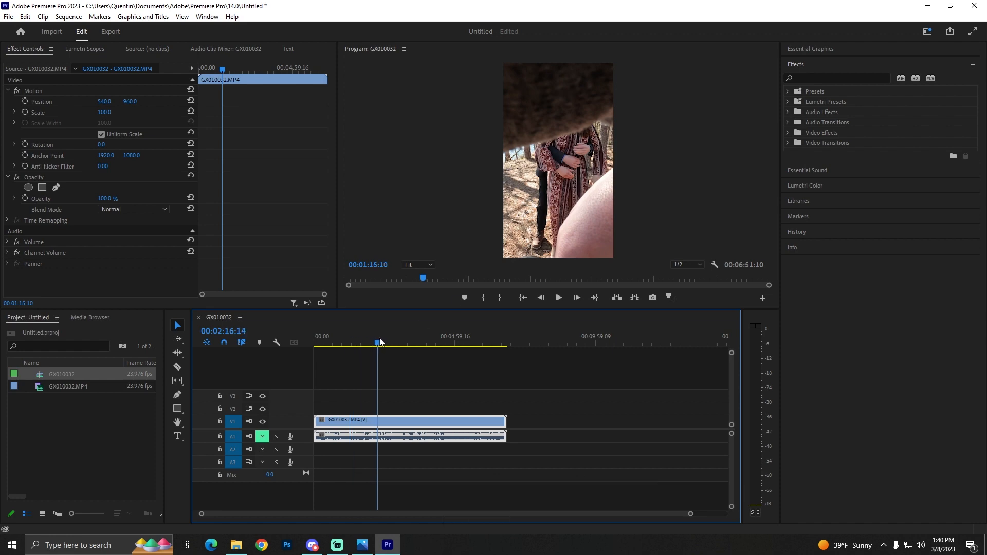
Trim the video clip's start at 00:03:15:14, move it back to the sequence start, and shorten its end to 00:00:46:11.
{"action": "mouse_move", "coordinate": [380, 342]}
{"action": "left_mouse_down"}
{"action": "mouse_move", "coordinate": [417, 346]}
{"action": "mouse_move", "coordinate": [396, 343]}
{"action": "left_mouse_up"}
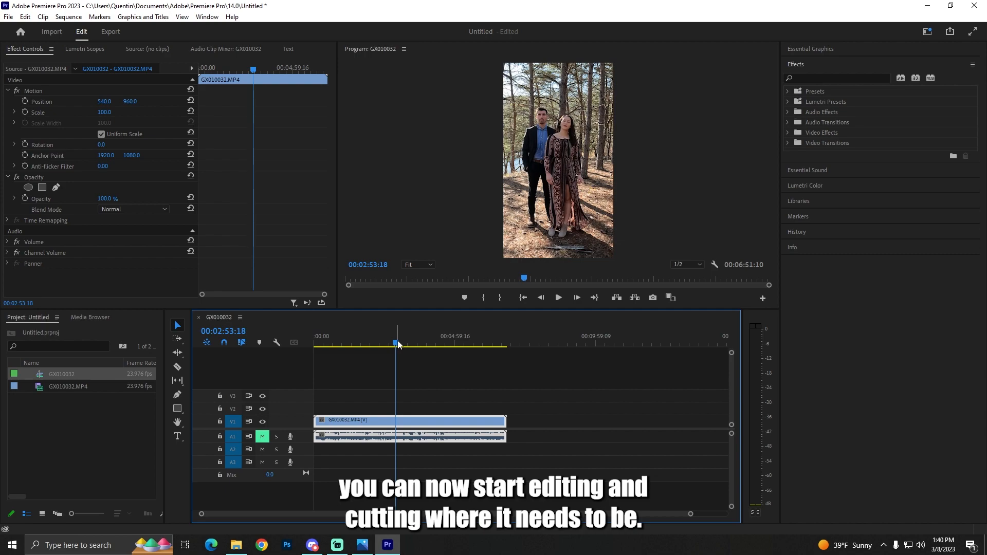
{"action": "mouse_move", "coordinate": [398, 344]}
{"action": "left_mouse_down"}
{"action": "mouse_move", "coordinate": [346, 344]}
{"action": "mouse_move", "coordinate": [419, 334]}
{"action": "mouse_move", "coordinate": [405, 336]}
{"action": "left_mouse_up"}
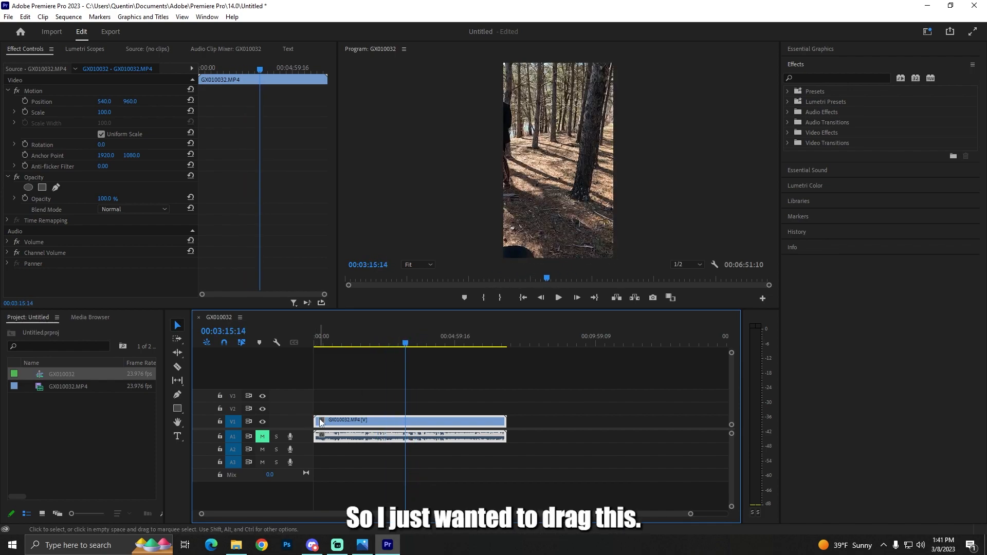
{"action": "mouse_move", "coordinate": [315, 420]}
{"action": "left_mouse_down"}
{"action": "mouse_move", "coordinate": [406, 419]}
{"action": "mouse_move", "coordinate": [330, 423]}
{"action": "left_mouse_up"}
{"action": "mouse_move", "coordinate": [320, 341]}
{"action": "left_mouse_down"}
{"action": "mouse_move", "coordinate": [298, 343]}
{"action": "mouse_move", "coordinate": [339, 340]}
{"action": "mouse_move", "coordinate": [300, 351]}
{"action": "mouse_move", "coordinate": [353, 346]}
{"action": "mouse_move", "coordinate": [329, 345]}
{"action": "left_mouse_up"}
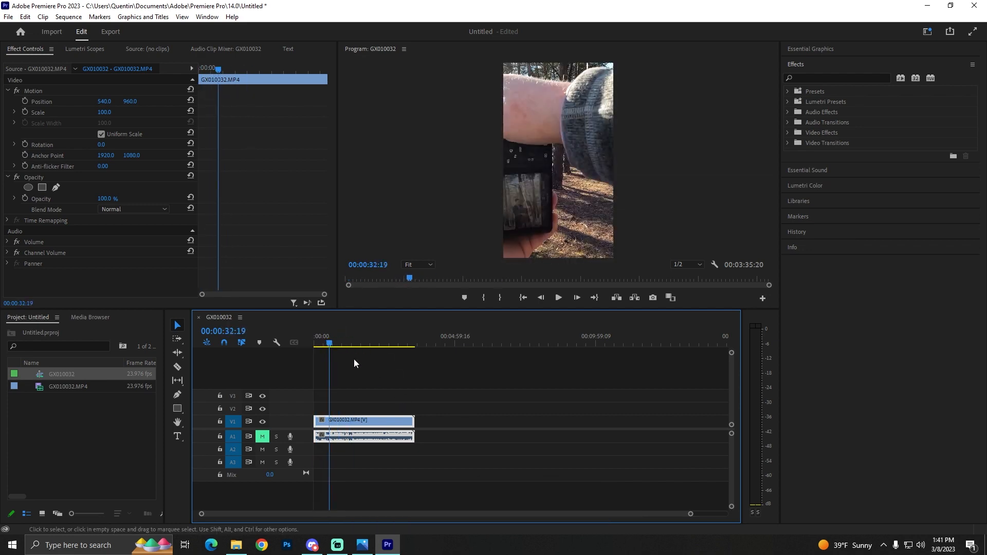
{"action": "left_click_drag", "start_coordinate": [315, 422], "coordinate": [338, 424]}
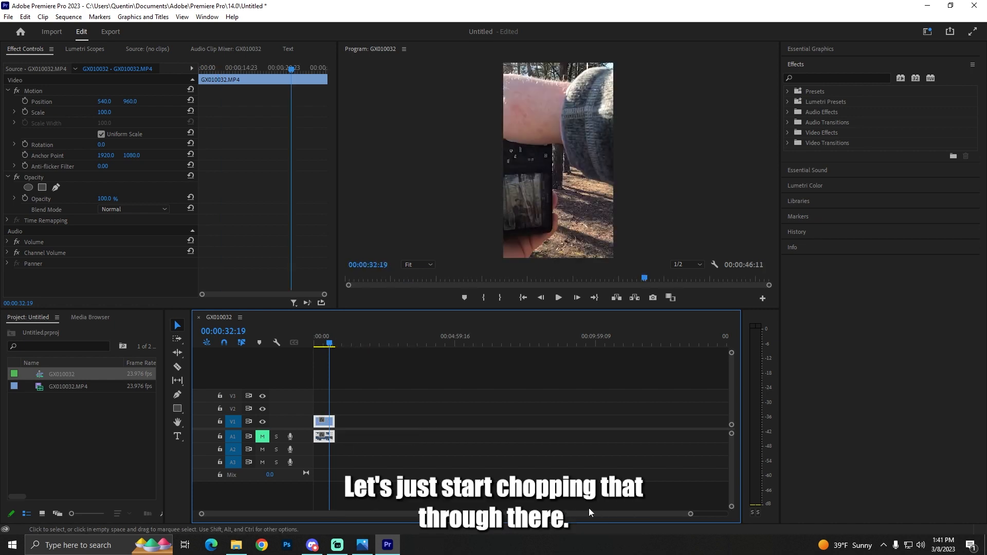
Trim the clip's start at 00:00:10:11, shift it back to the sequence start, and cut its end at 00:00:10:18.
{"action": "left_click_drag", "start_coordinate": [690, 514], "coordinate": [375, 514]}
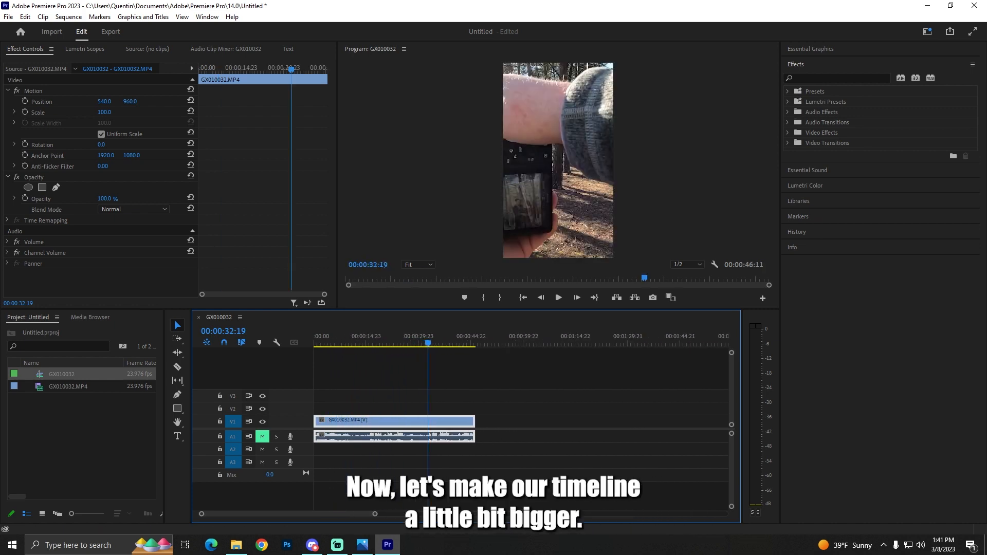
{"action": "left_click_drag", "start_coordinate": [390, 344], "coordinate": [308, 345]}
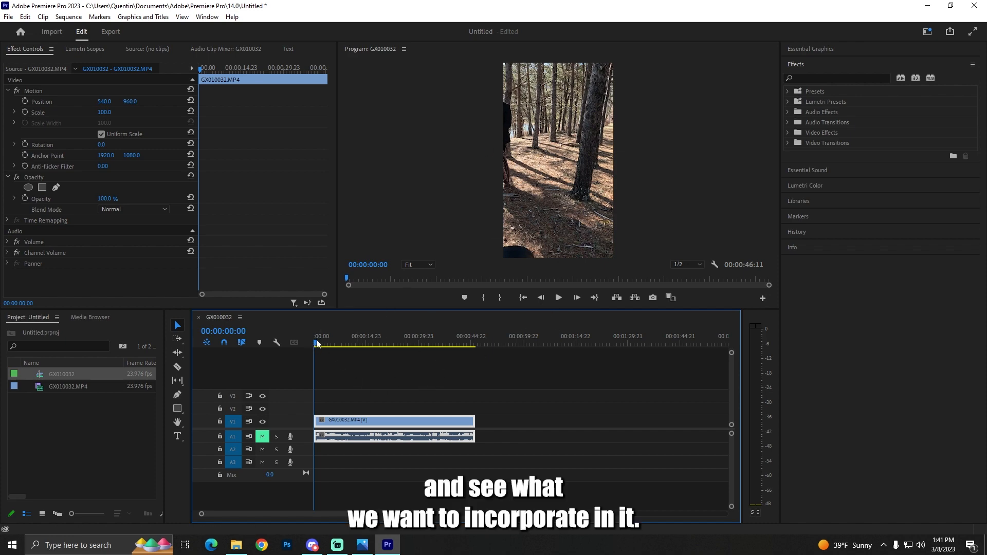
{"action": "key", "text": "space"}
{"action": "left_click_drag", "start_coordinate": [318, 344], "coordinate": [349, 343]}
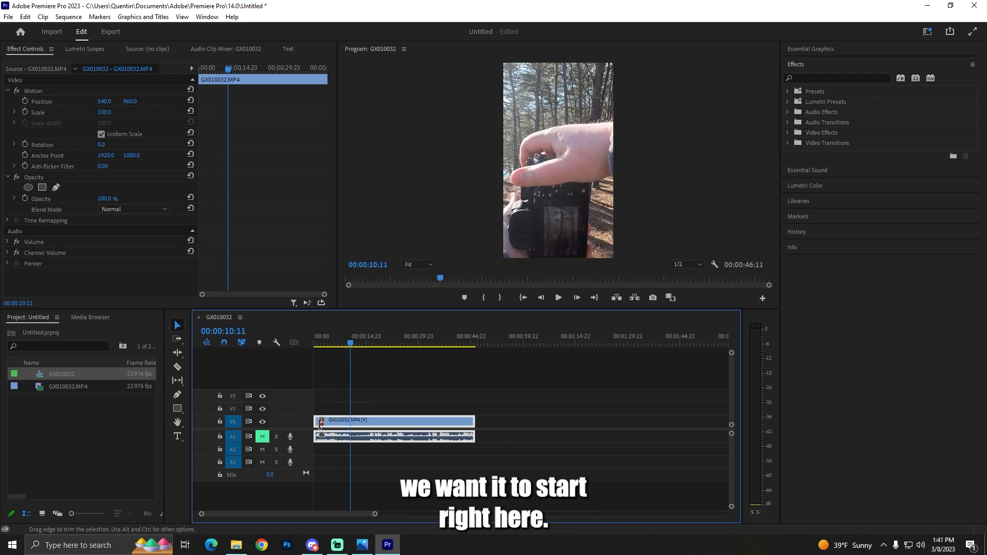
{"action": "left_click_drag", "start_coordinate": [315, 422], "coordinate": [367, 421]}
{"action": "left_click_drag", "start_coordinate": [316, 344], "coordinate": [352, 344]}
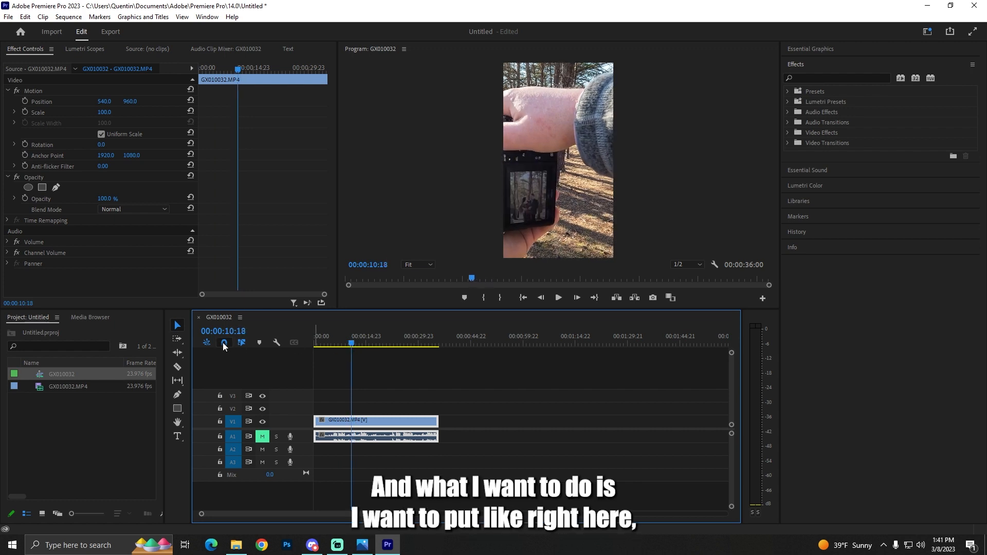
{"action": "left_click_drag", "start_coordinate": [437, 420], "coordinate": [353, 424]}
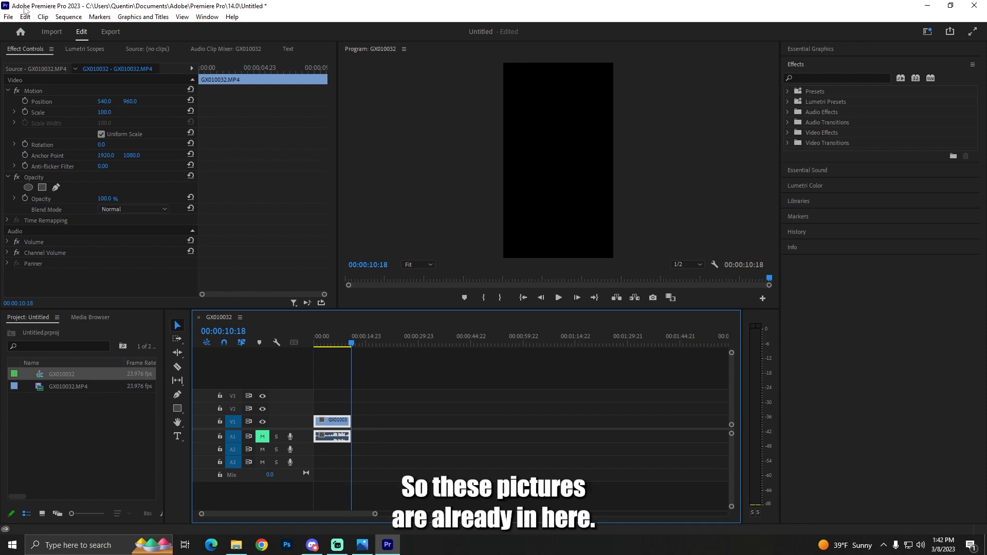
Import the photos NH (328), NH (604) and NH (749) into the project.
{"action": "left_click", "coordinate": [9, 16]}
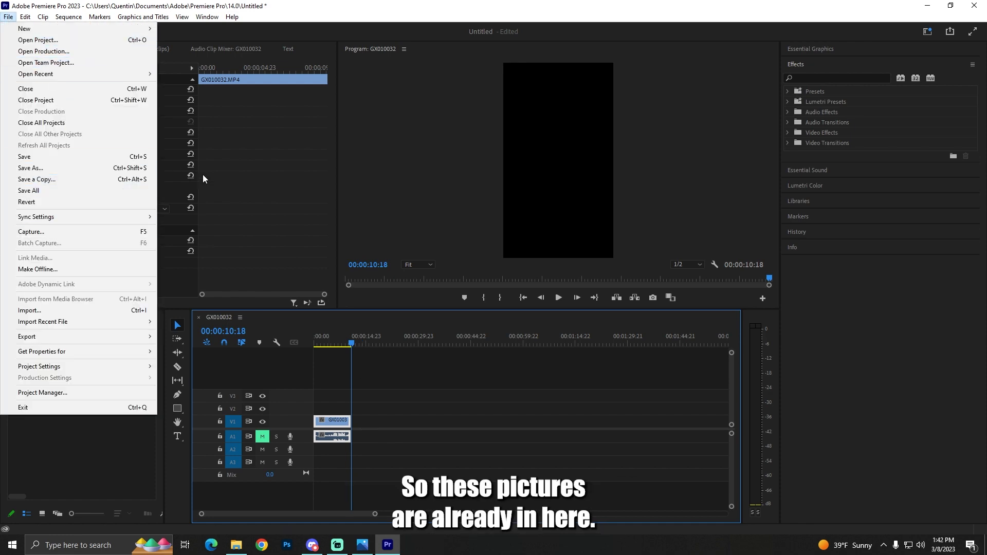
{"action": "left_click", "coordinate": [46, 310]}
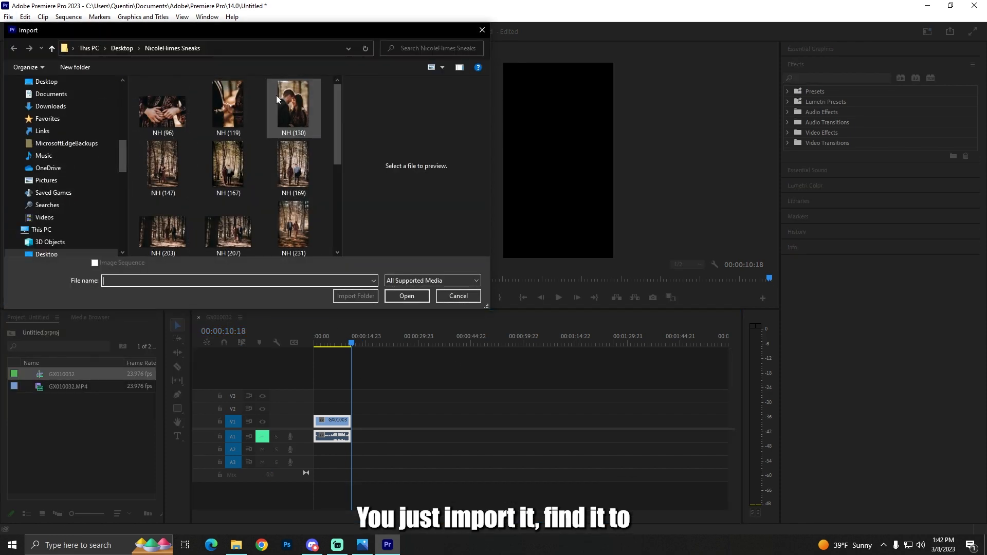
{"action": "left_click_drag", "start_coordinate": [335, 103], "coordinate": [345, 164]}
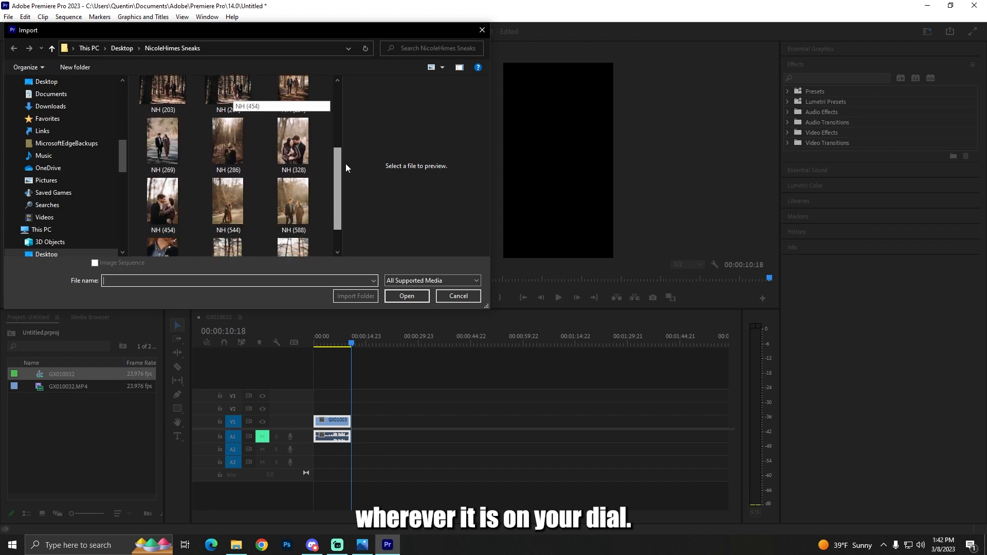
{"action": "left_click", "coordinate": [295, 143]}
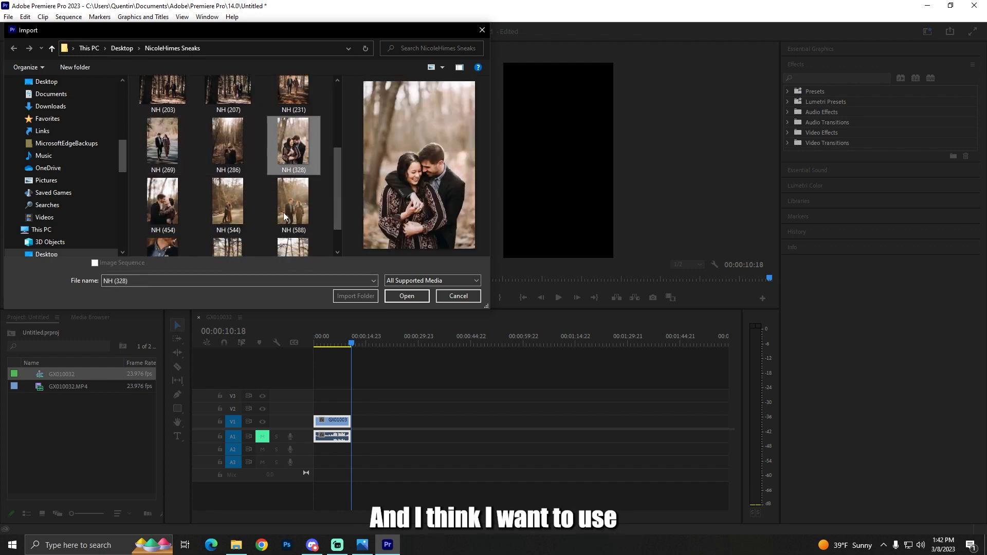
{"action": "left_click_drag", "start_coordinate": [338, 202], "coordinate": [335, 230]}
{"action": "left_click", "coordinate": [231, 226]}
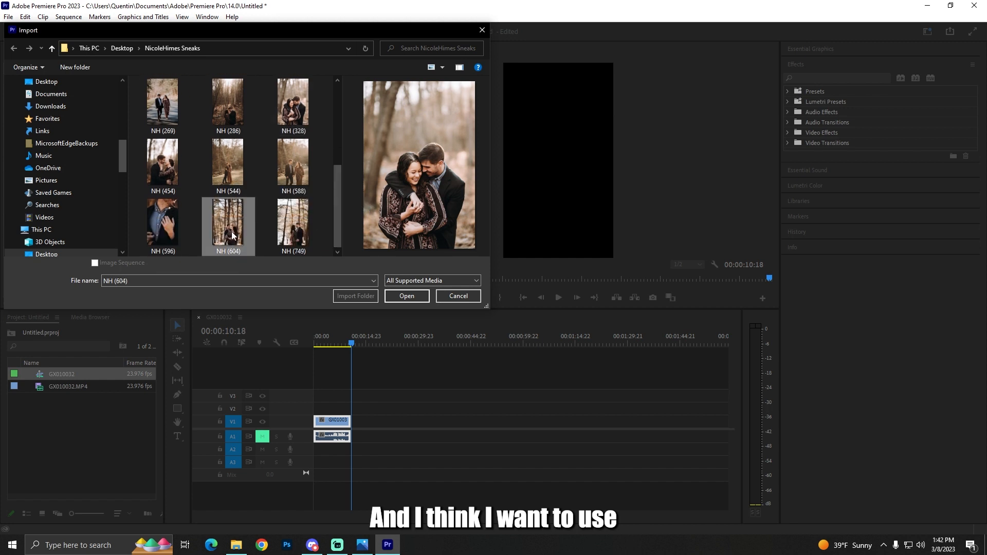
{"action": "left_click", "coordinate": [283, 233]}
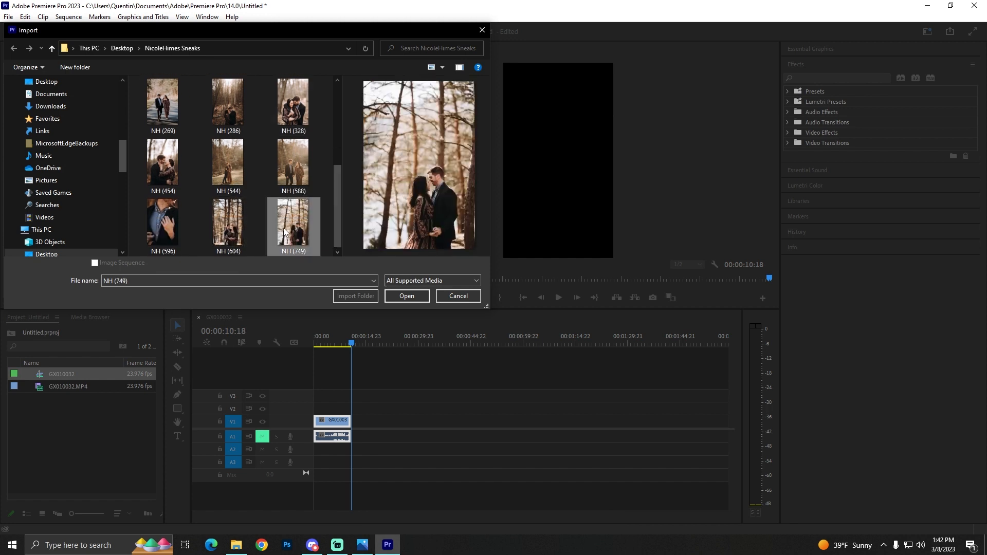
{"action": "left_click", "coordinate": [237, 232], "text": "ctrl"}
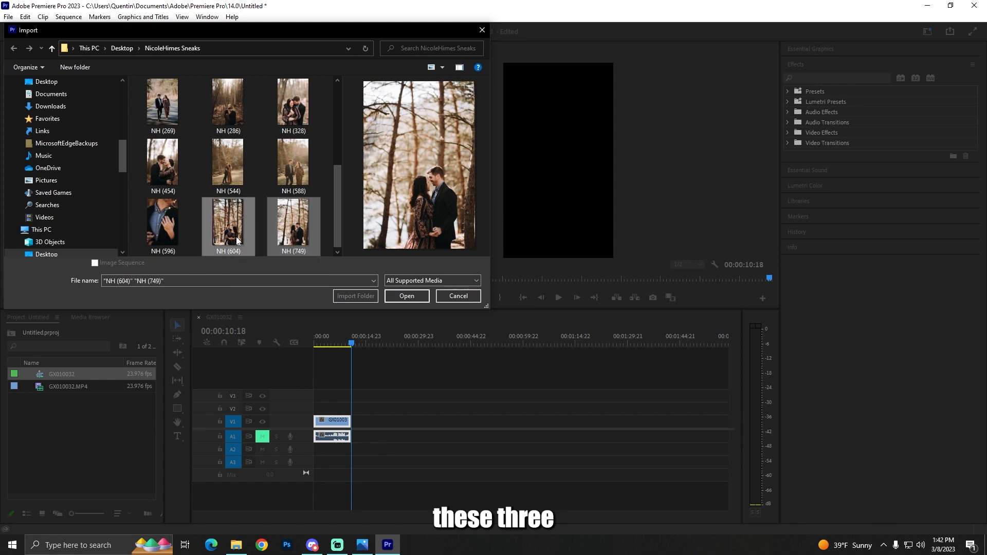
{"action": "left_click", "coordinate": [293, 106], "text": "ctrl"}
{"action": "left_click", "coordinate": [394, 294]}
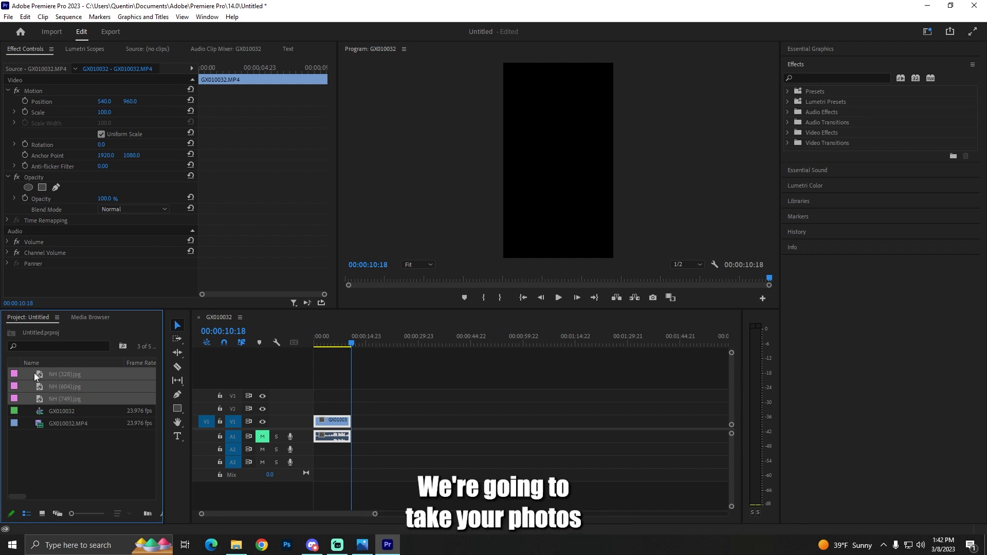
Place the three imported photos in a row on V1, directly after the video clip at 00:00:10:18.
{"action": "left_click_drag", "start_coordinate": [34, 373], "coordinate": [355, 420]}
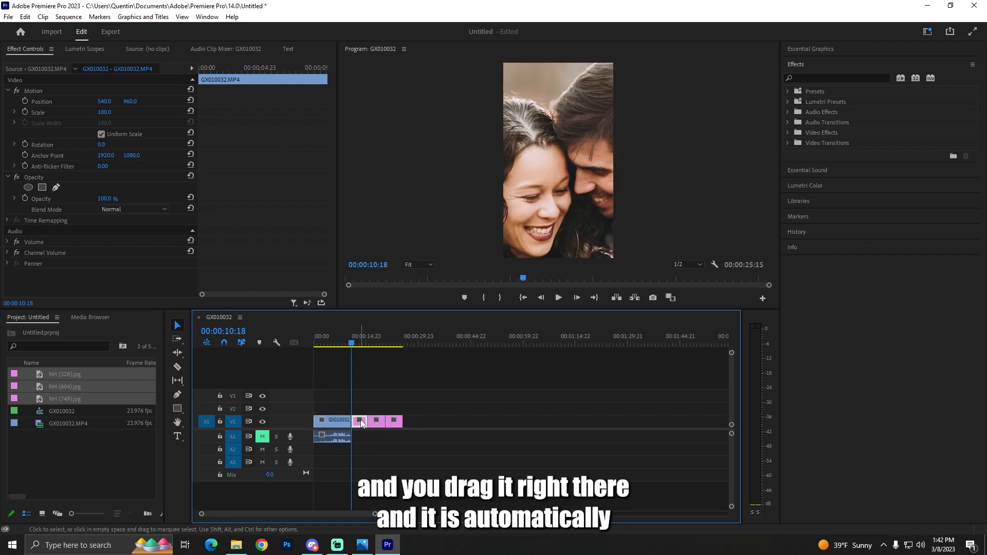
{"action": "left_click_drag", "start_coordinate": [351, 343], "coordinate": [365, 342]}
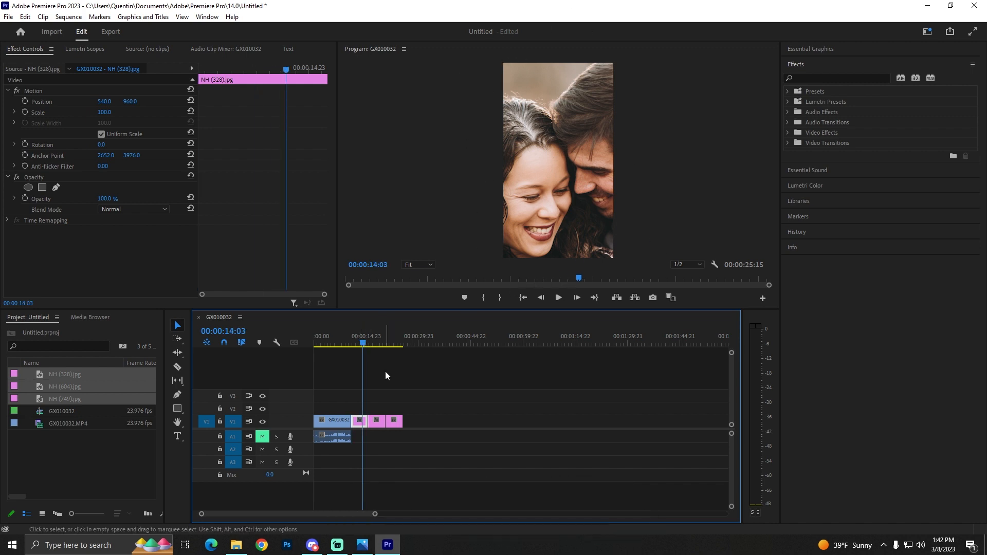
{"action": "left_click", "coordinate": [365, 435]}
Scale the first photo, NH (328), down to 25 so the couple fits the vertical frame.
{"action": "left_click", "coordinate": [360, 422]}
{"action": "left_click", "coordinate": [356, 341]}
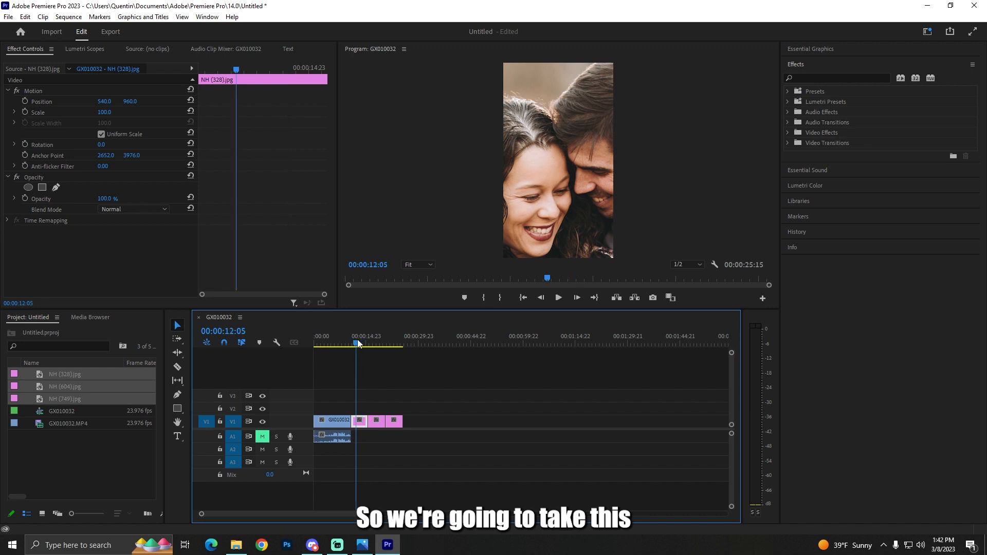
{"action": "left_click", "coordinate": [102, 112]}
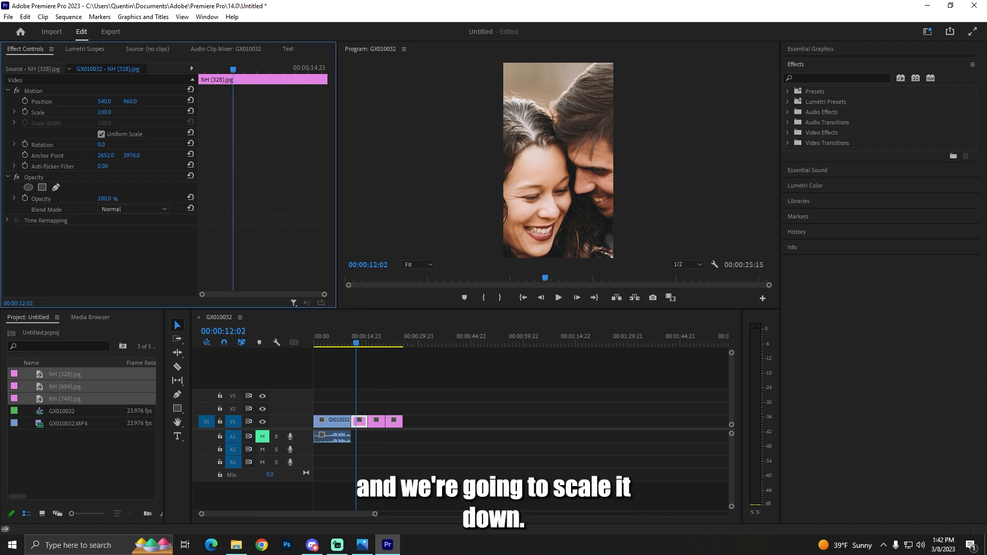
{"action": "left_click_drag", "start_coordinate": [92, 113], "coordinate": [63, 113]}
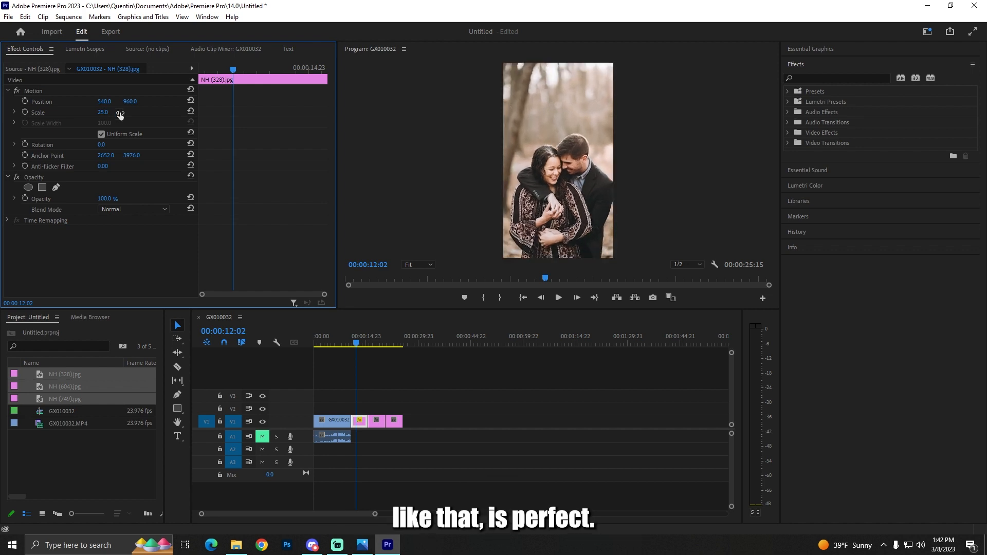
Shorten the photo NH (328) in the timeline so it ends at 00:00:12:12.
{"action": "left_click_drag", "start_coordinate": [357, 341], "coordinate": [363, 342]}
{"action": "left_click_drag", "start_coordinate": [508, 514], "coordinate": [293, 514]}
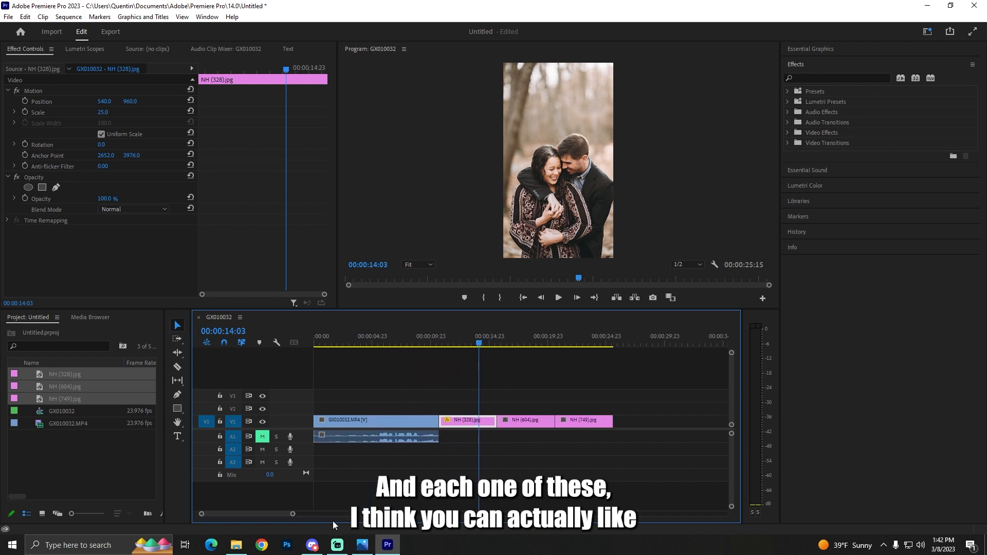
{"action": "left_click_drag", "start_coordinate": [482, 346], "coordinate": [458, 354]}
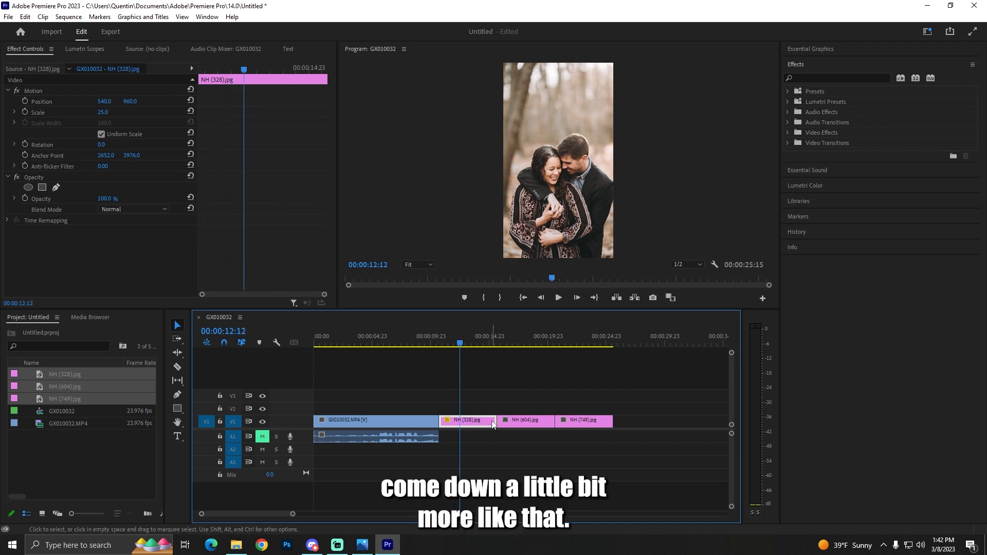
{"action": "left_click_drag", "start_coordinate": [496, 423], "coordinate": [459, 426]}
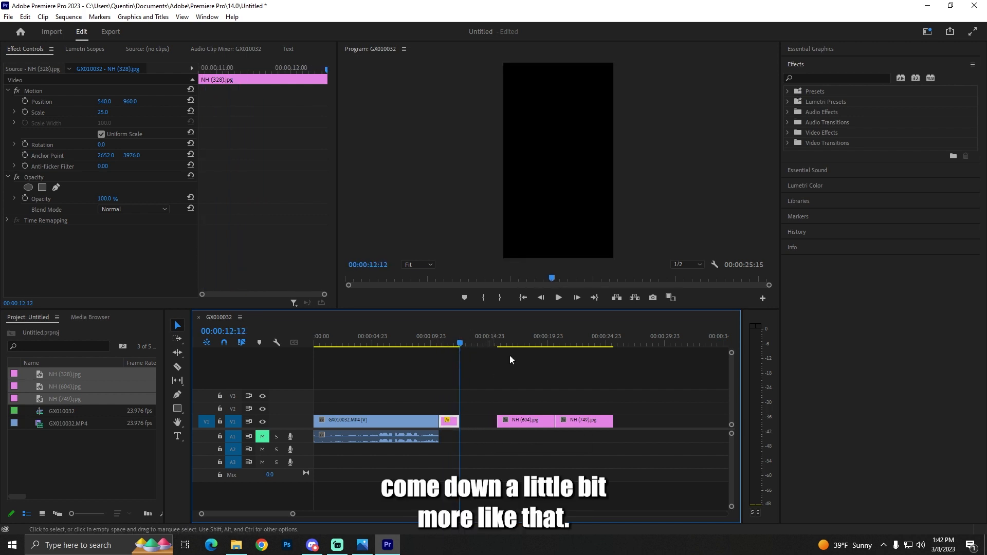
{"action": "left_click", "coordinate": [448, 343]}
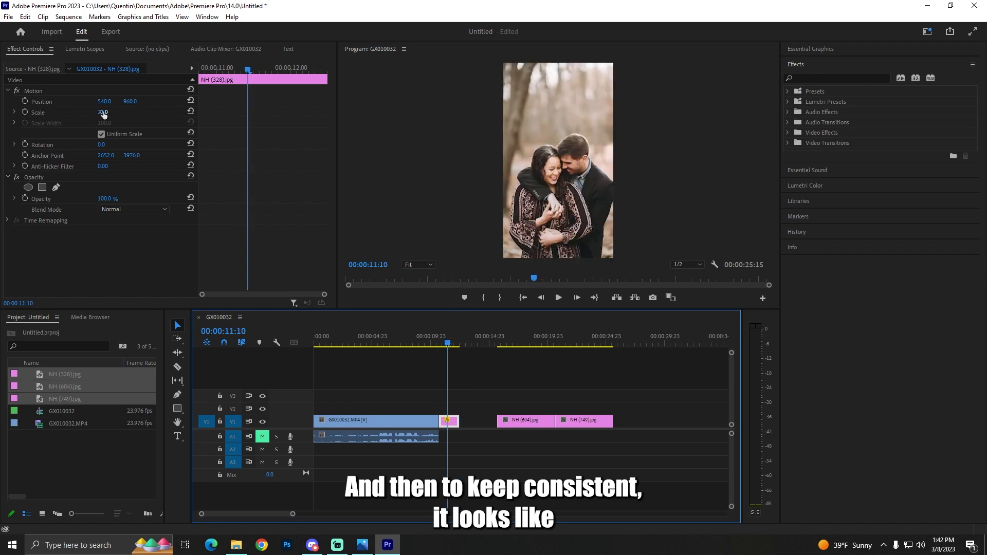
Move the photo NH (604) to close the gap directly after NH (328) on V1.
{"action": "left_click", "coordinate": [529, 343]}
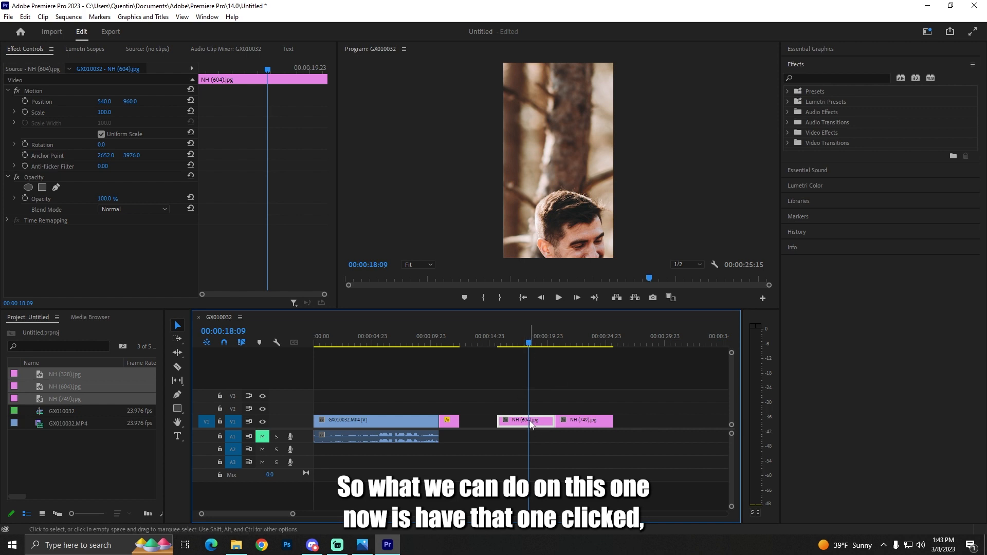
{"action": "left_click_drag", "start_coordinate": [532, 422], "coordinate": [494, 423]}
{"action": "left_click", "coordinate": [469, 339]}
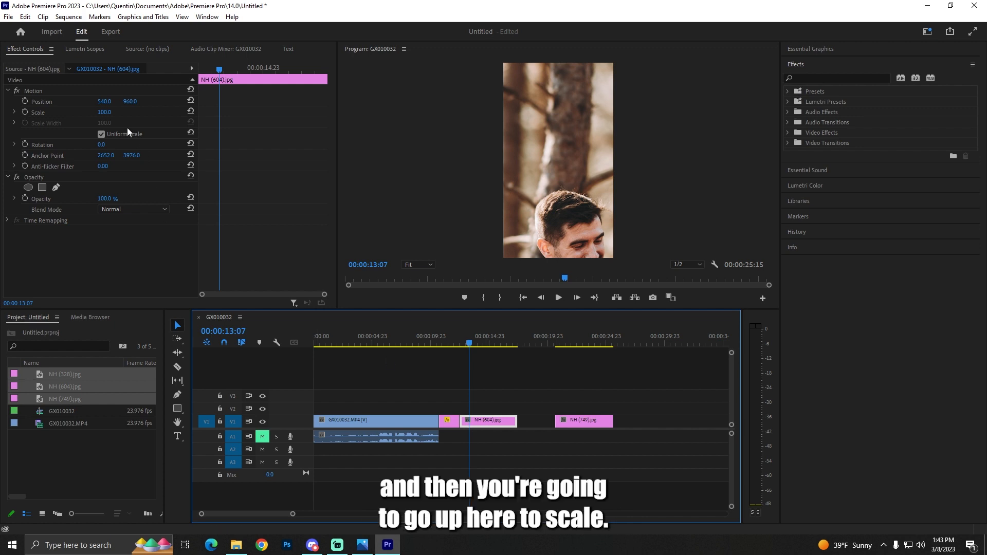
Scale the photo NH (604) down to 25 and shorten it on V1 to end at about 00:00:14:00.
{"action": "left_click", "coordinate": [104, 112]}
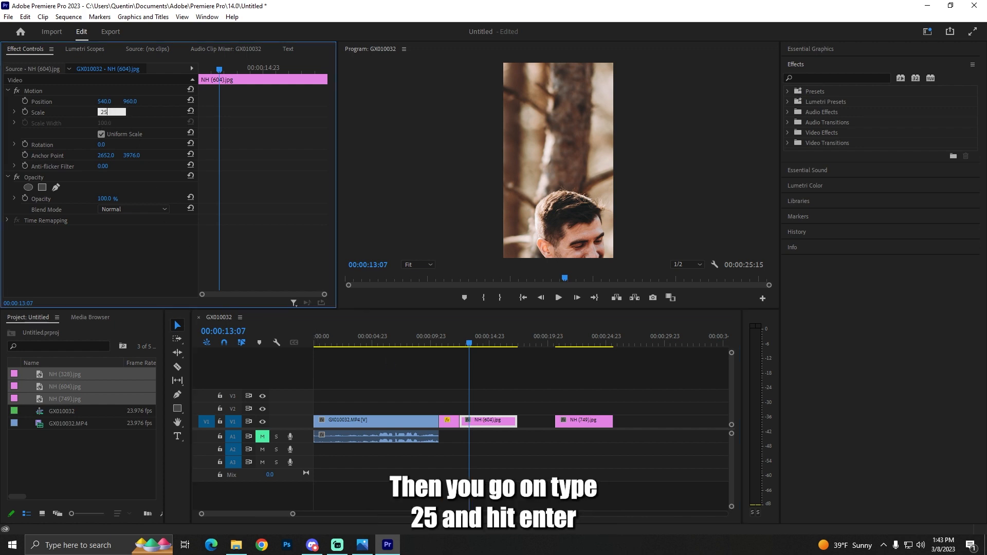
{"action": "type", "text": "25"}
{"action": "key", "text": "Return"}
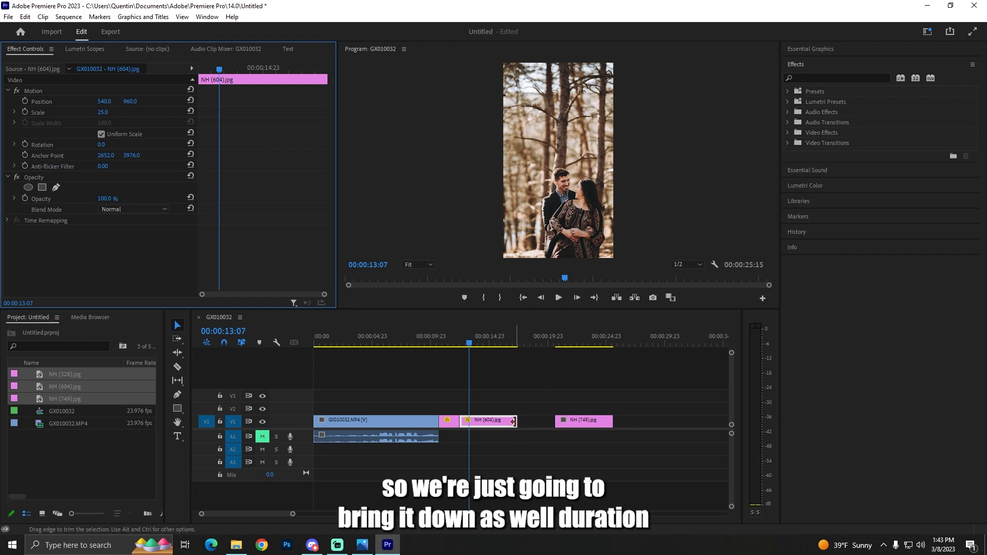
{"action": "left_click_drag", "start_coordinate": [462, 422], "coordinate": [473, 426]}
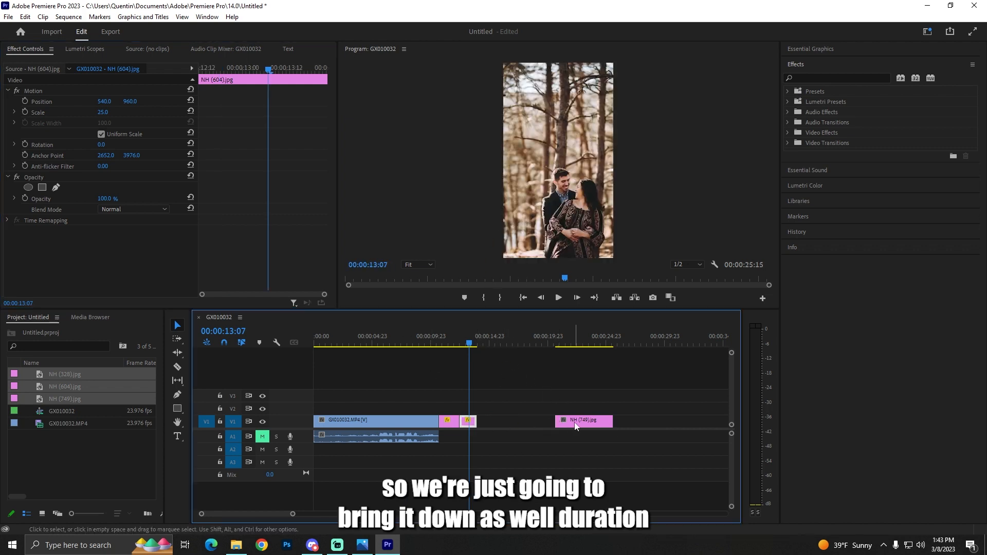
Move the photo NH (749) directly after NH (604) on V1 and bring the playhead onto it at 00:00:15:19.
{"action": "left_click_drag", "start_coordinate": [574, 423], "coordinate": [497, 428]}
{"action": "left_click", "coordinate": [497, 428]}
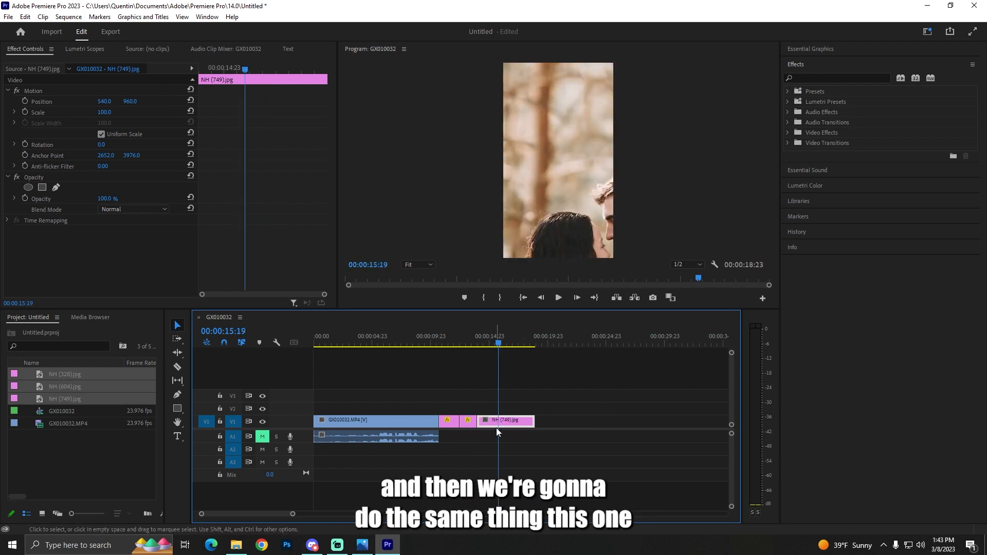
Scale the photo NH (749) down to 25 and shorten it to end at 00:00:15:19.
{"action": "left_click", "coordinate": [110, 111]}
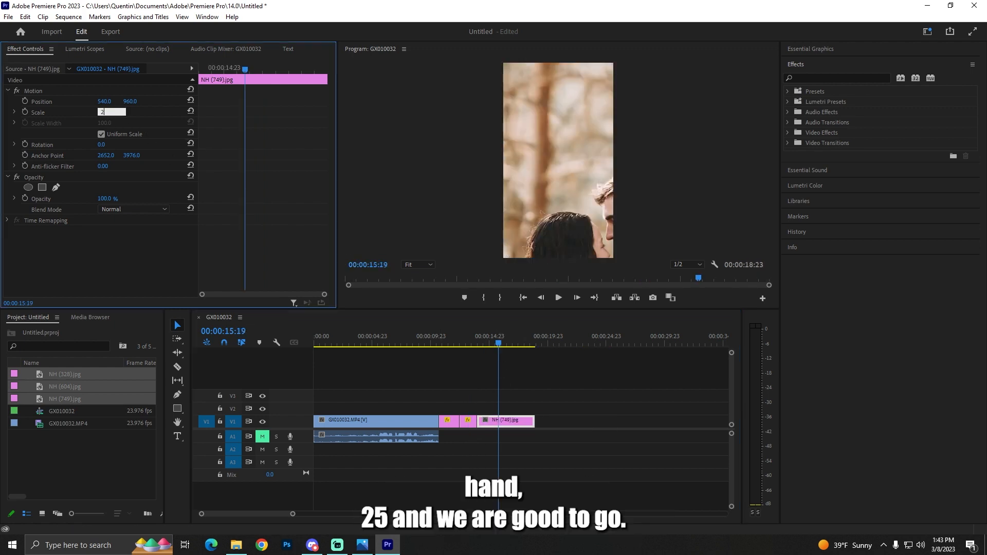
{"action": "type", "text": "25"}
{"action": "key", "text": "Return"}
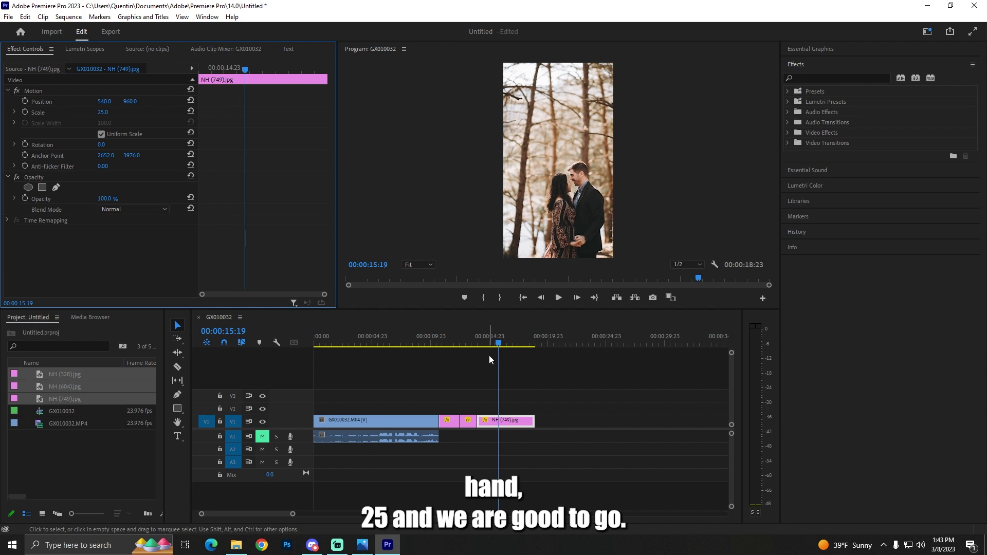
{"action": "left_click_drag", "start_coordinate": [534, 421], "coordinate": [497, 421]}
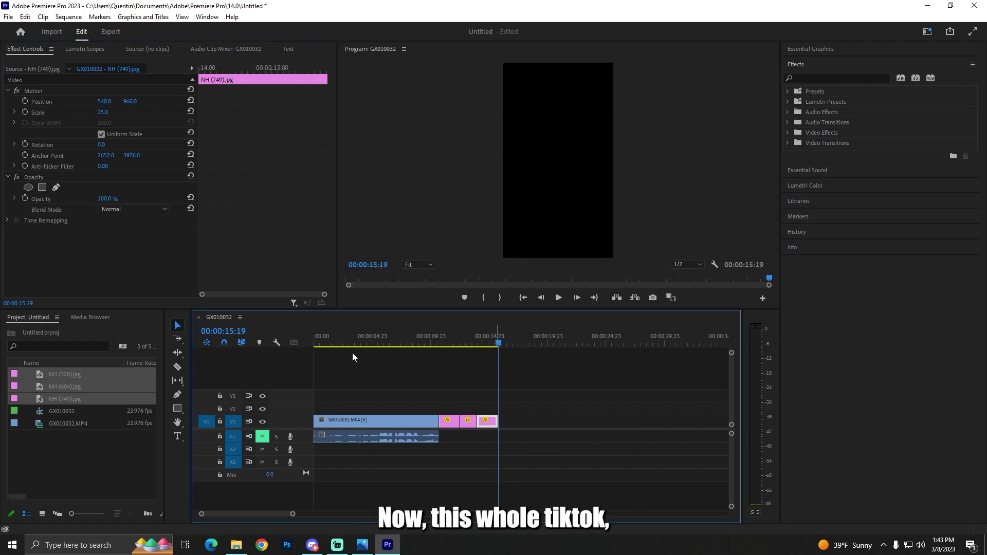
Play the sequence from its beginning to review the opening seconds of the video clip.
{"action": "left_click_drag", "start_coordinate": [327, 346], "coordinate": [282, 354]}
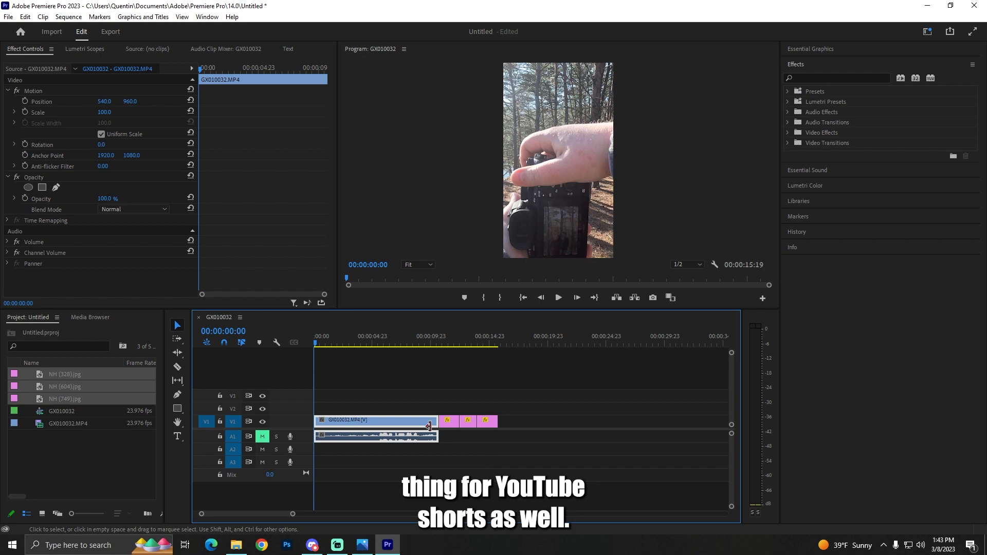
{"action": "left_click", "coordinate": [561, 298]}
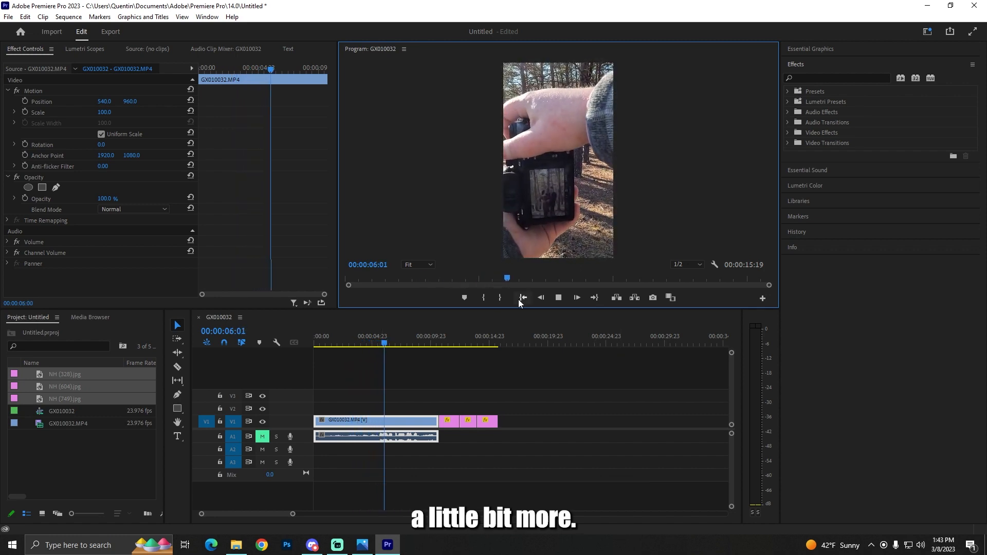
{"action": "key", "text": "space"}
Trim the video clip's beginning up to 00:00:02:12 and shift the clip and all three photos back to the sequence start.
{"action": "left_click_drag", "start_coordinate": [341, 345], "coordinate": [345, 345]}
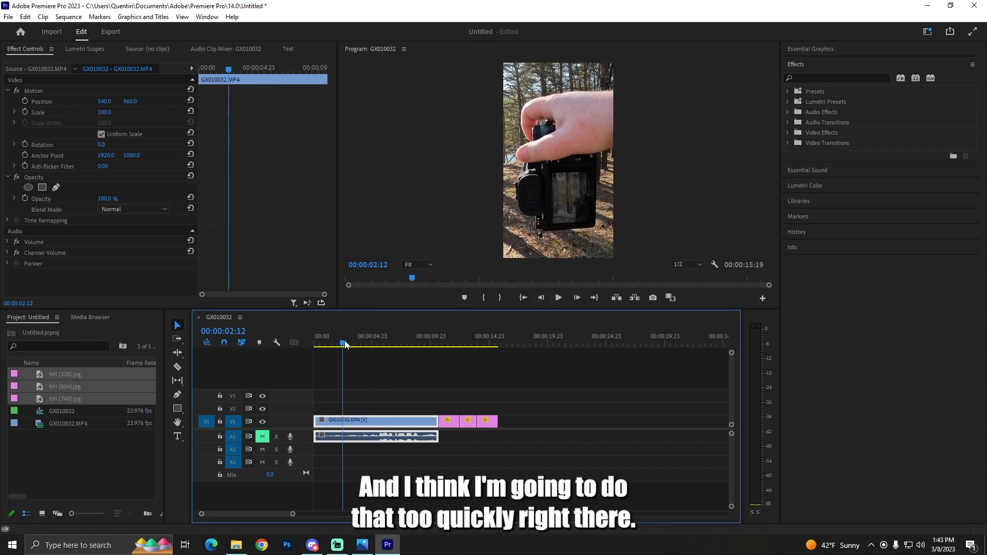
{"action": "left_click_drag", "start_coordinate": [317, 420], "coordinate": [345, 421]}
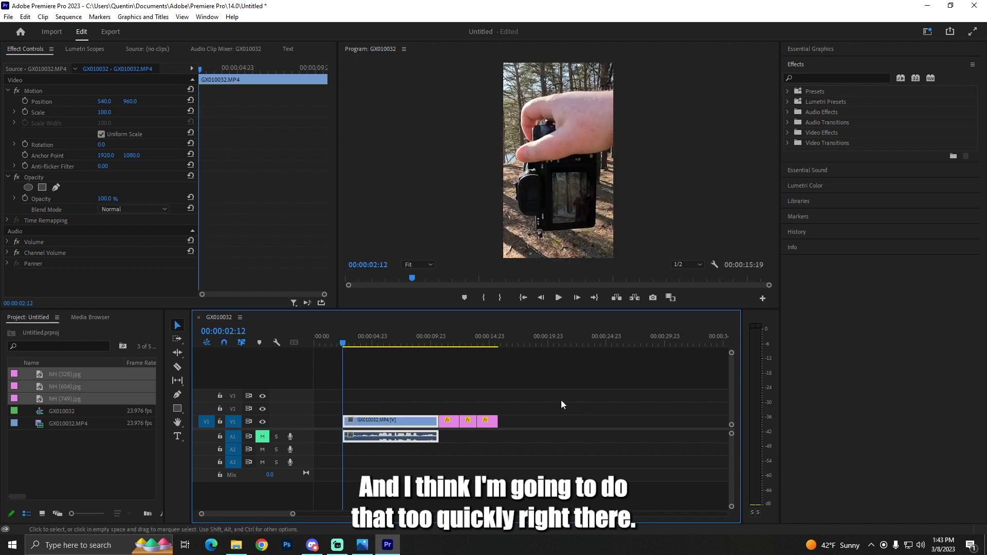
{"action": "left_click_drag", "start_coordinate": [553, 399], "coordinate": [336, 428]}
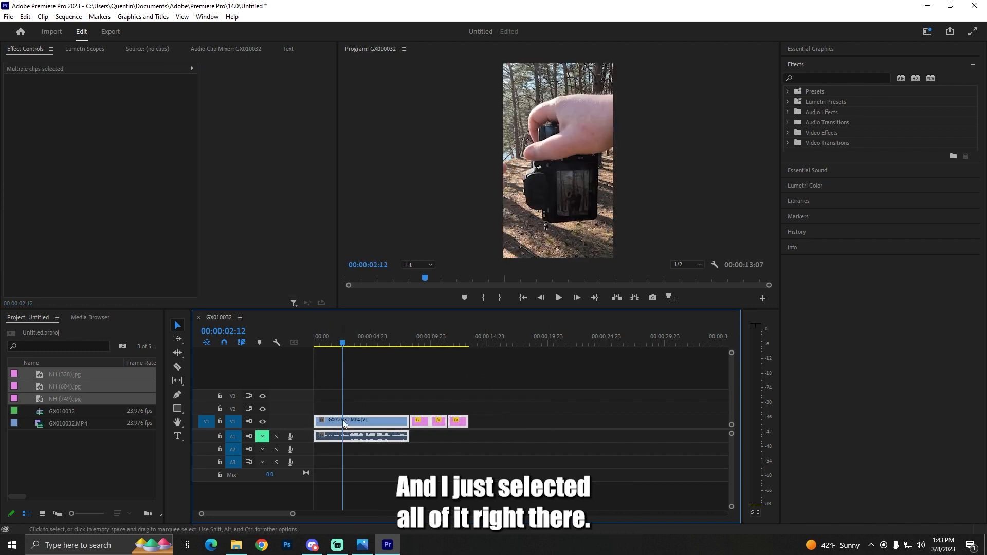
Check the end time of the shortened sequence and play it back from 00:00:00:00.
{"action": "left_click", "coordinate": [477, 343]}
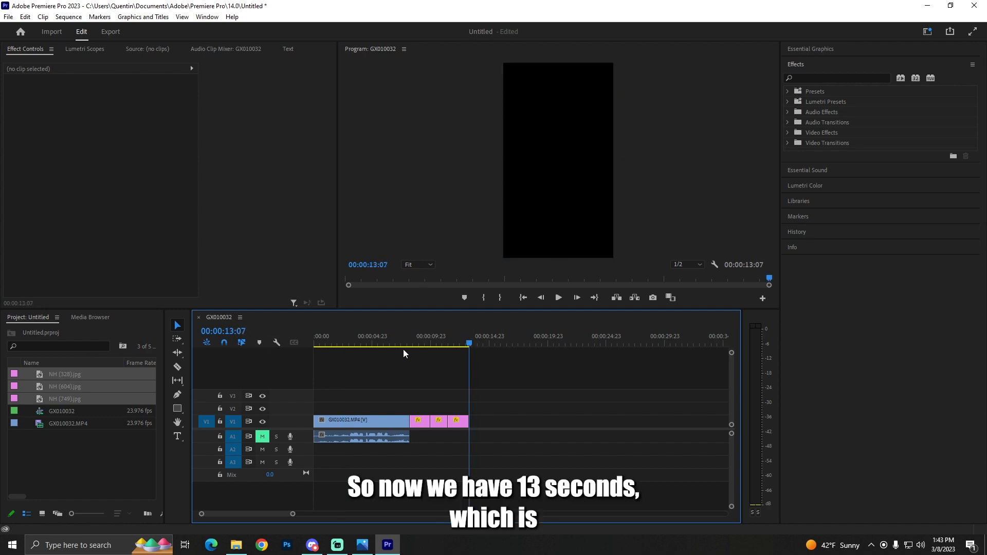
{"action": "left_click_drag", "start_coordinate": [470, 340], "coordinate": [284, 359]}
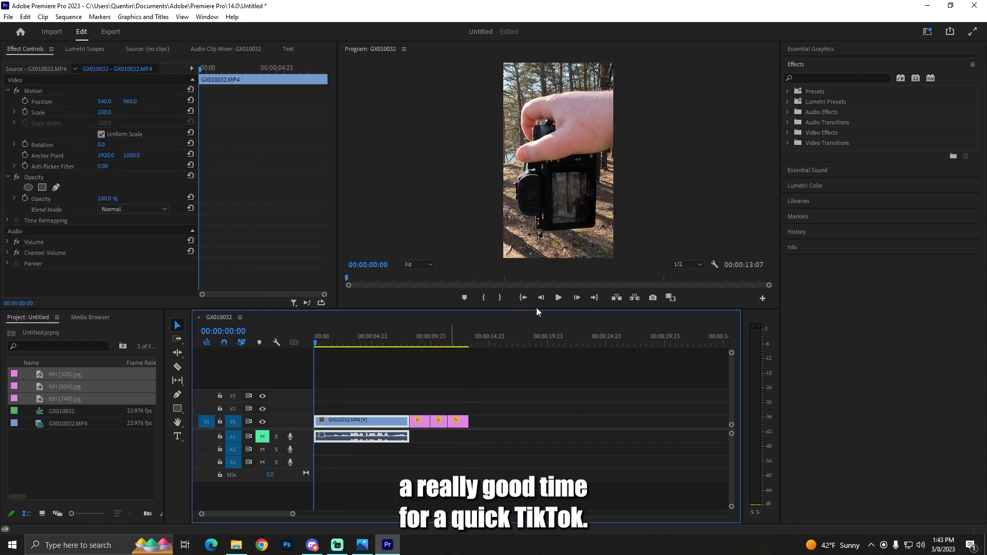
{"action": "left_click", "coordinate": [560, 298]}
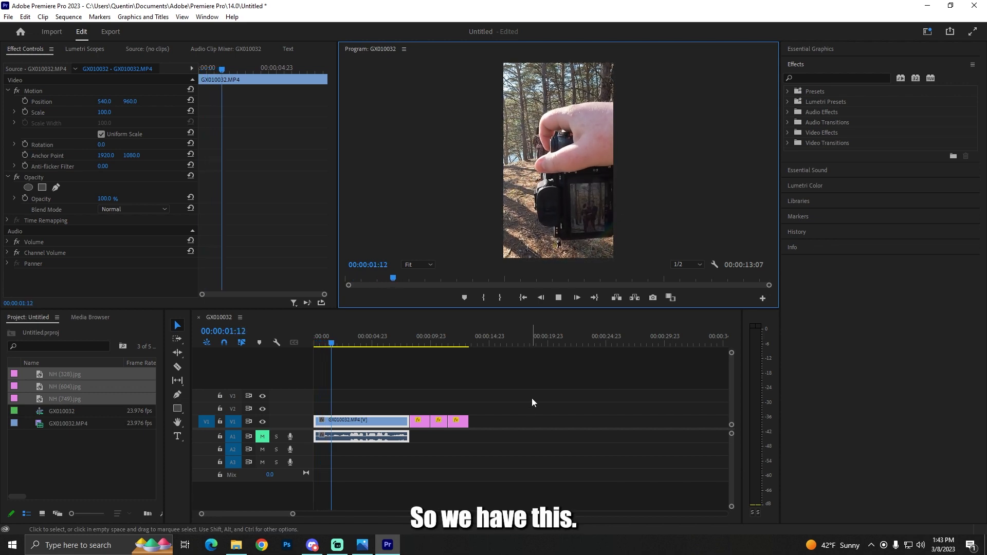